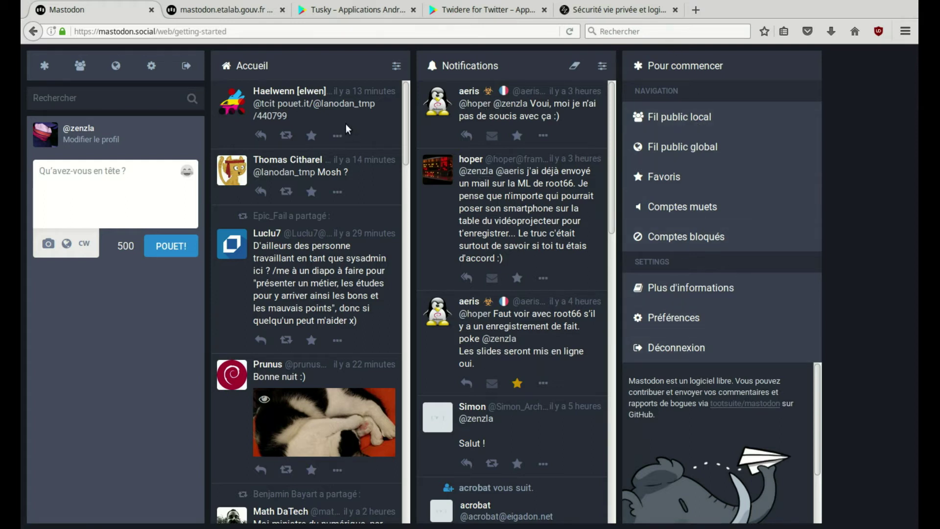
# Show the local public timeline and switch to the global public timeline
pyautogui.click(81, 65)
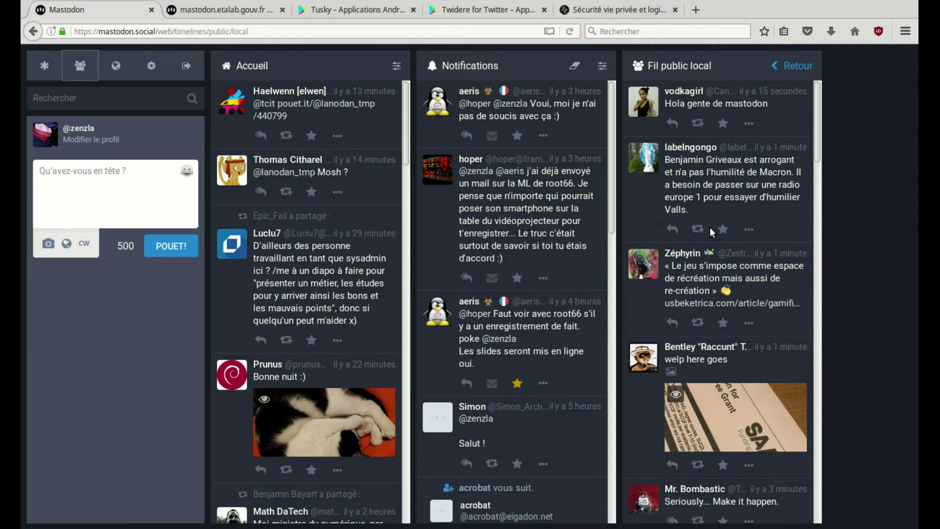
pyautogui.click(122, 72)
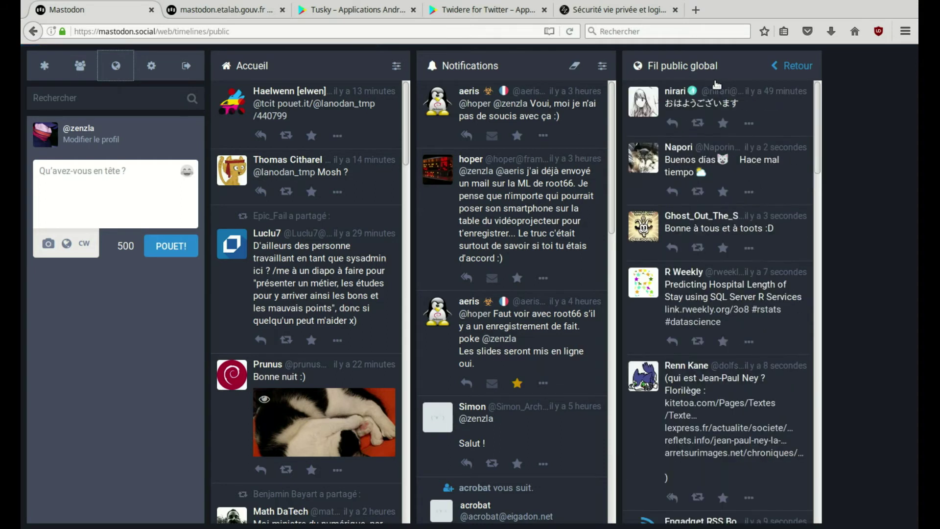
# Review the visibility options for a new post and choose Public
pyautogui.click(106, 186)
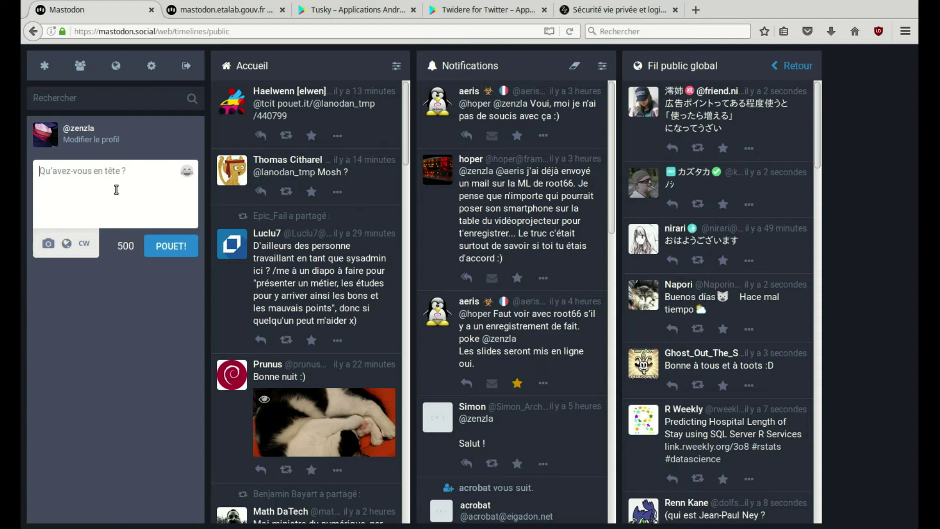
pyautogui.click(68, 245)
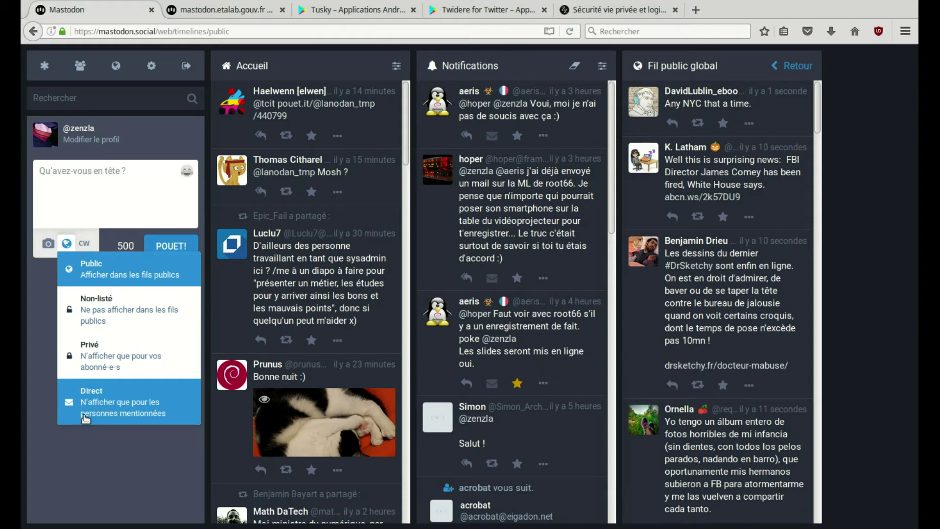
pyautogui.click(69, 267)
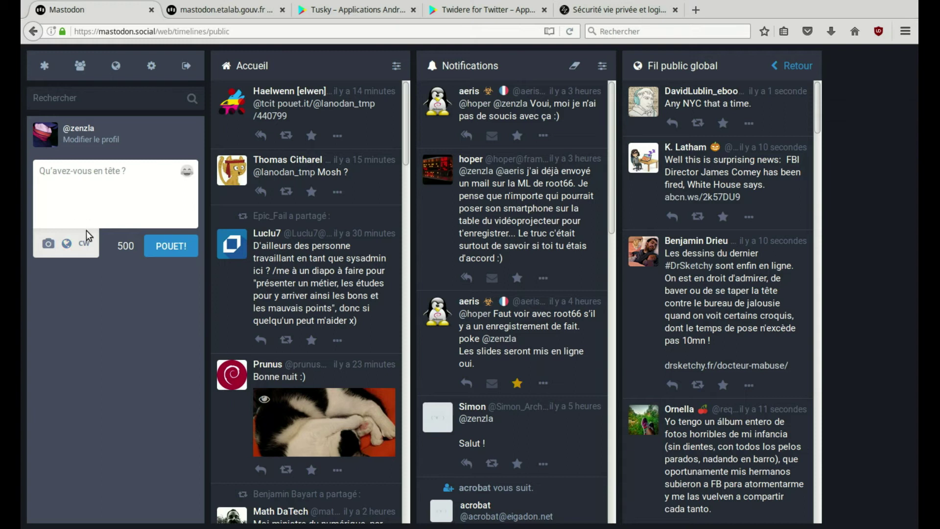
# Enable a content warning on the new post and enter "attention propos choquant" as the warning text
pyautogui.click(84, 243)
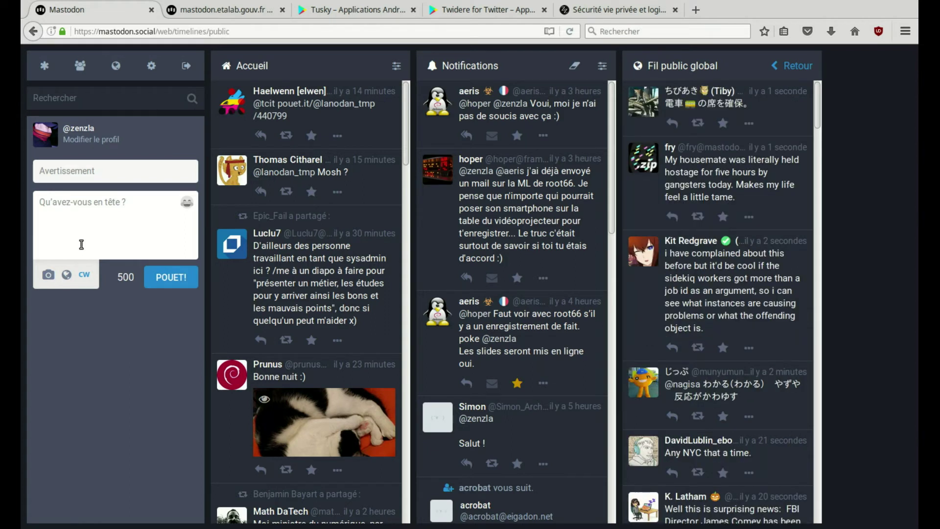
pyautogui.click(78, 169)
pyautogui.write('attention')
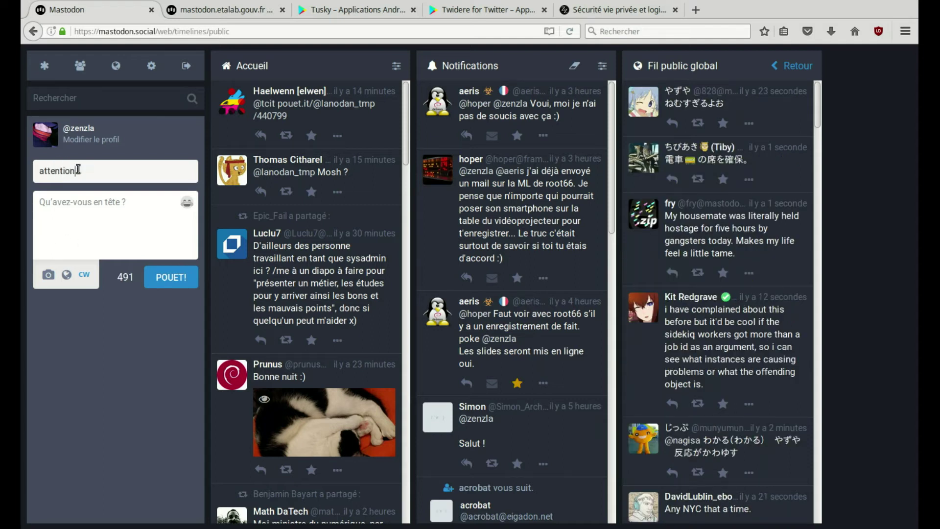
pyautogui.write(' :')
pyautogui.write('ropos ')
pyautogui.write('ch')
pyautogui.write('oquant')
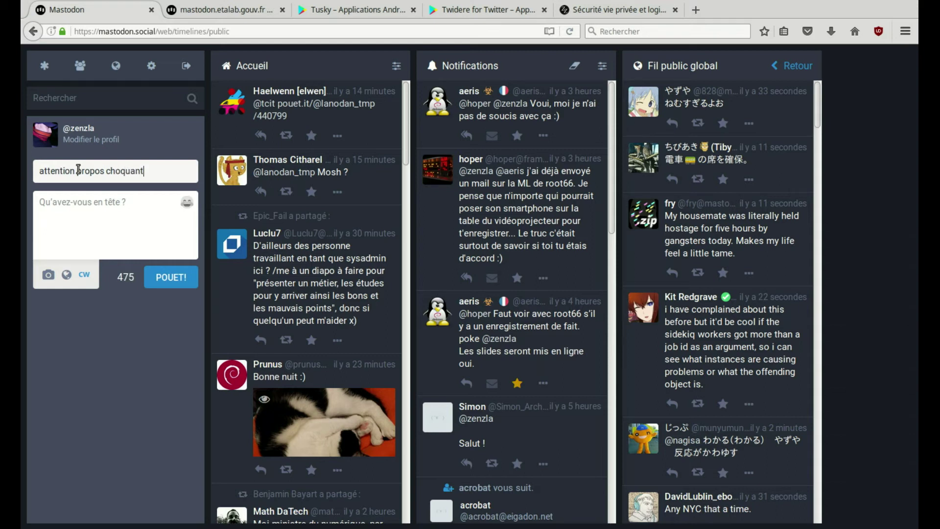
pyautogui.click(68, 216)
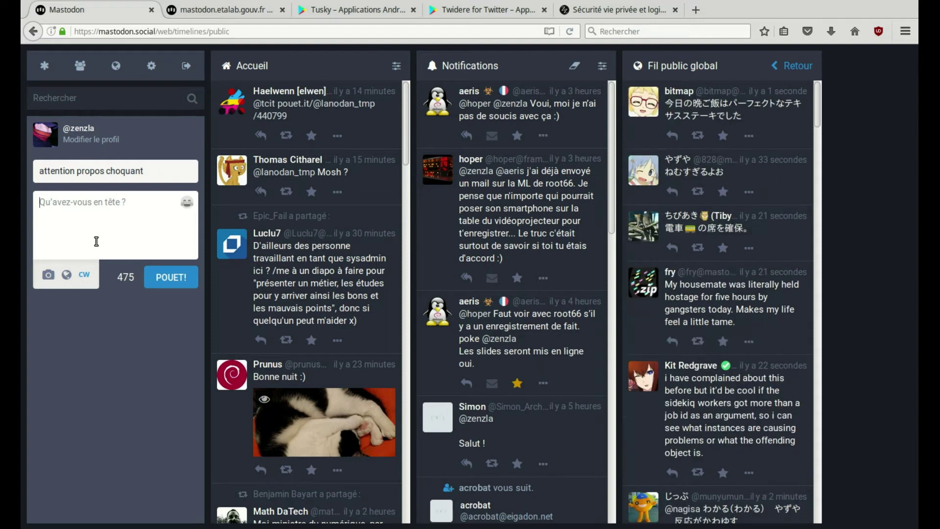
# Clear the content warning text of the new post
pyautogui.moveTo(151, 171); pyautogui.dragTo(21, 168)
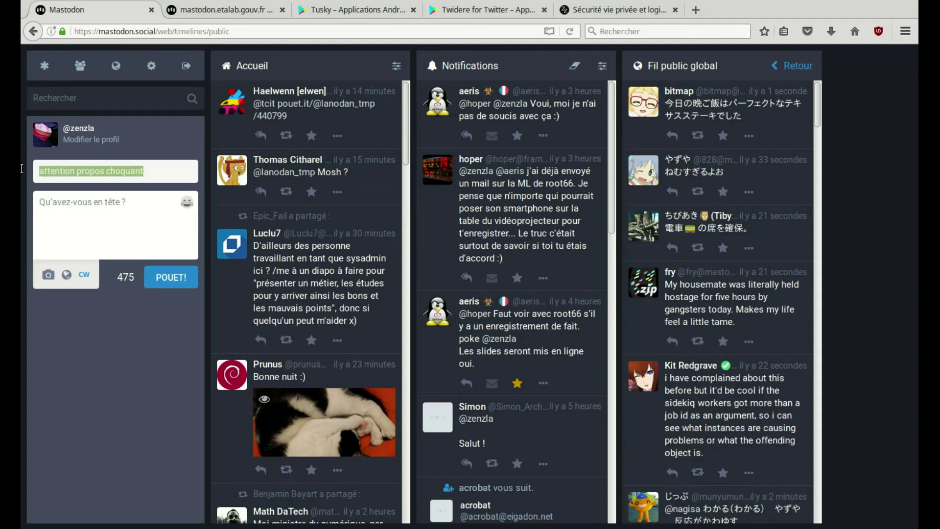
pyautogui.press('BackSpace')
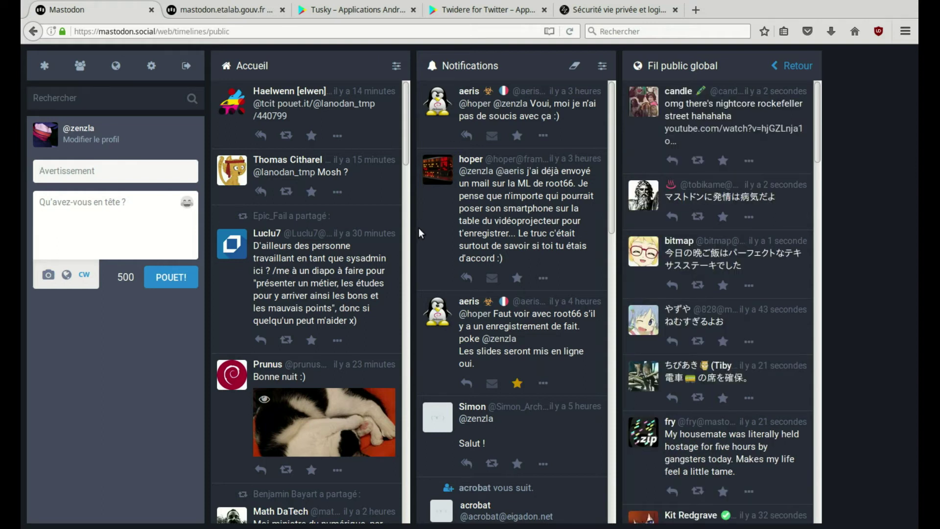
# Examine the instance domain in the page address and in the profile handles of the two authors at the top of the notifications
pyautogui.moveTo(100, 30); pyautogui.dragTo(154, 30)
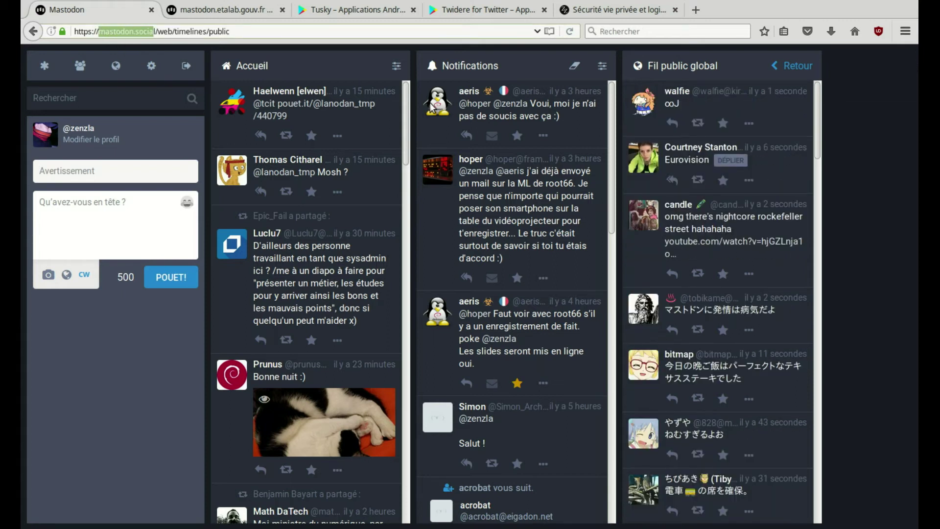
pyautogui.click(479, 162)
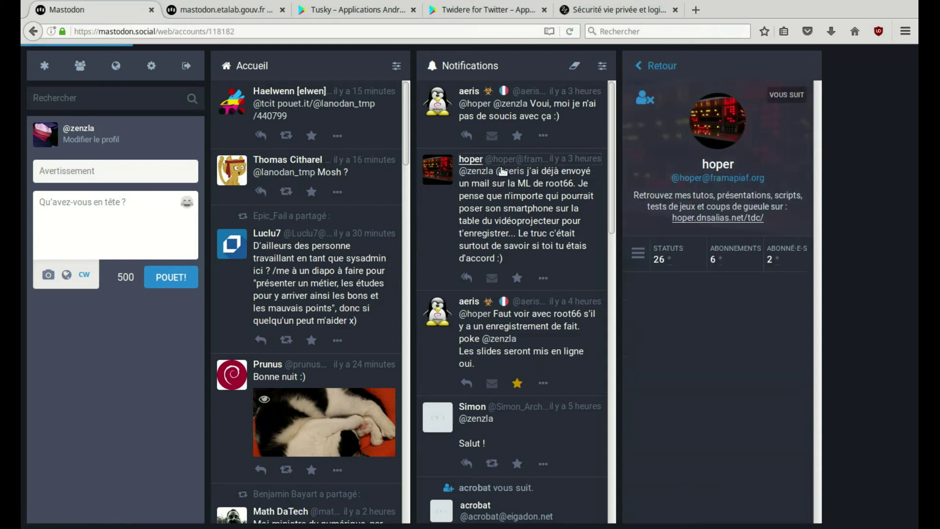
pyautogui.moveTo(776, 184); pyautogui.dragTo(709, 182)
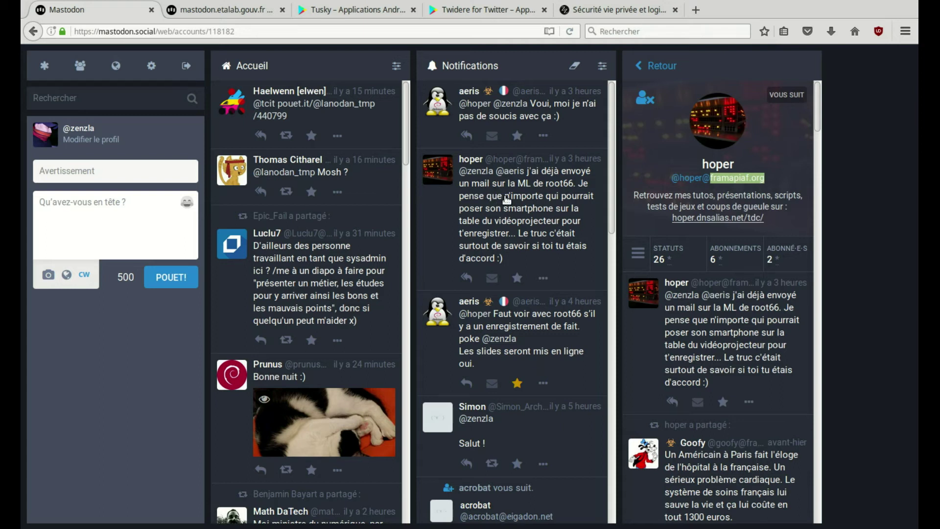
pyautogui.click(463, 93)
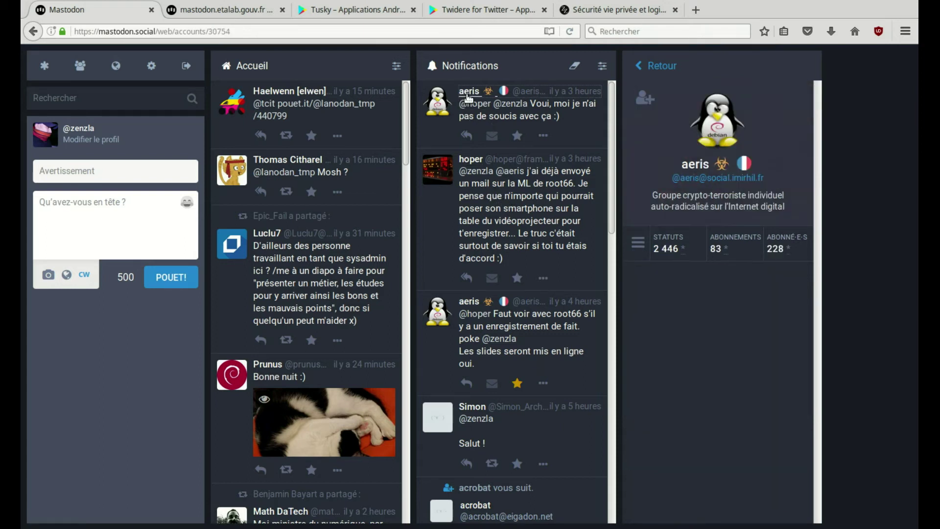
pyautogui.moveTo(764, 178); pyautogui.dragTo(706, 177)
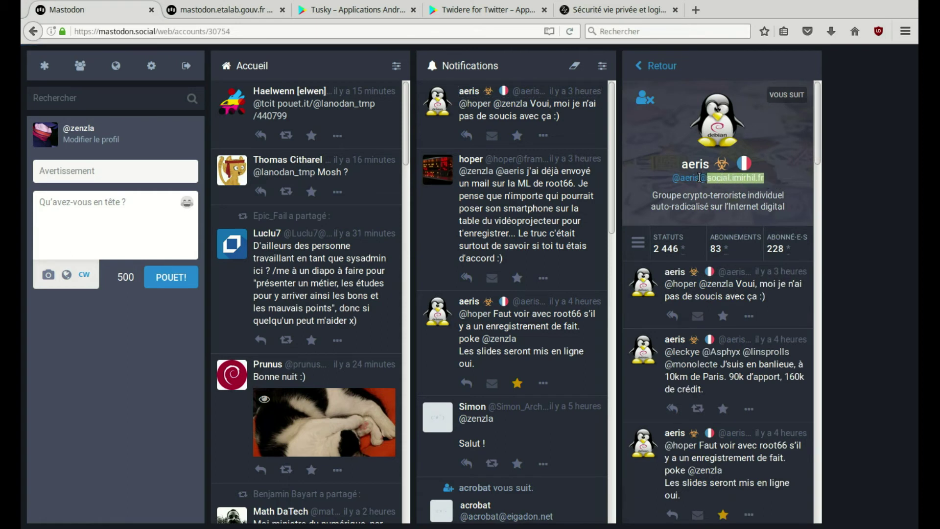
pyautogui.click(789, 175)
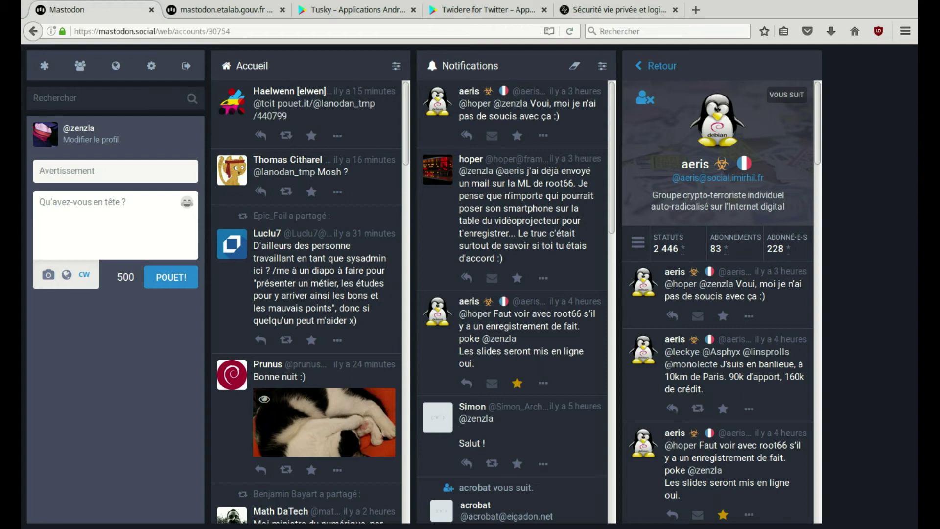
# Switch to the mastodon.etalab.gouv.fr page and examine its domain and the description of the instance
pyautogui.click(211, 12)
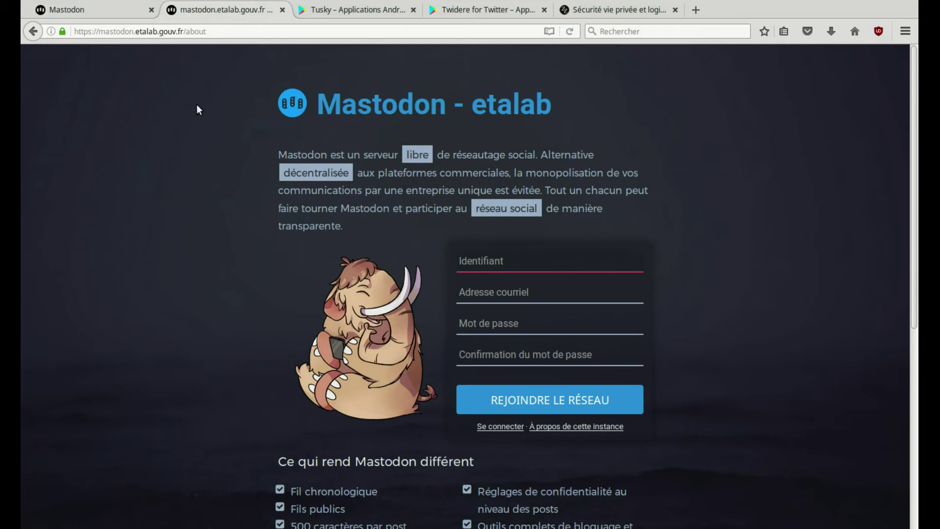
pyautogui.moveTo(136, 31); pyautogui.dragTo(220, 28)
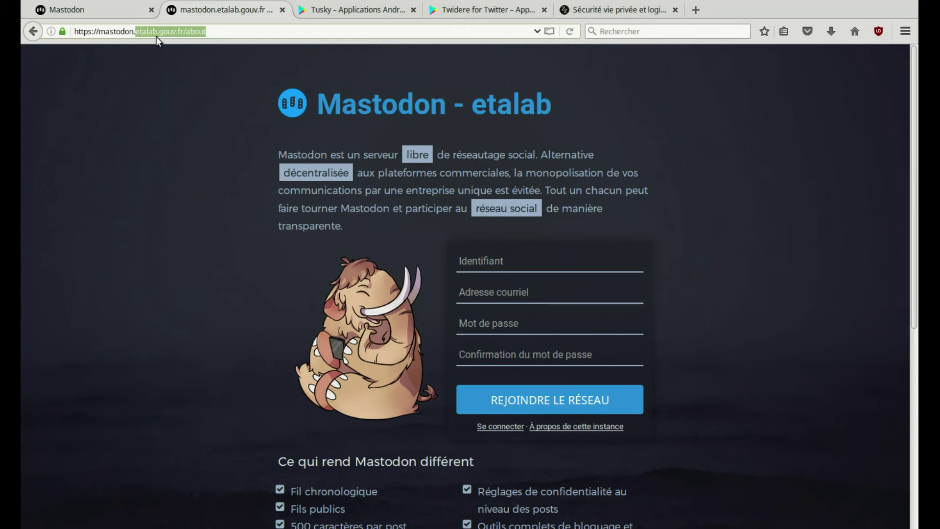
pyautogui.click(183, 140)
pyautogui.scroll(-5, 200, 174)
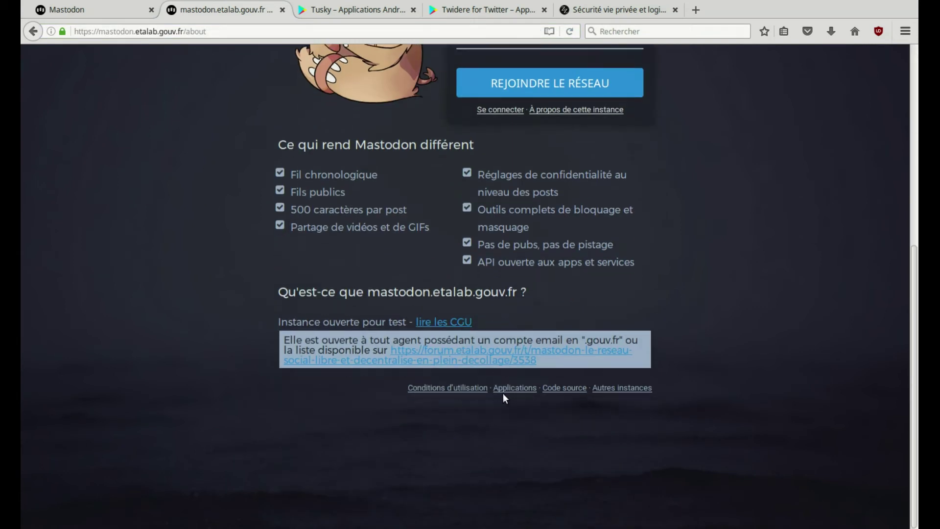
pyautogui.scroll(5, 503, 392)
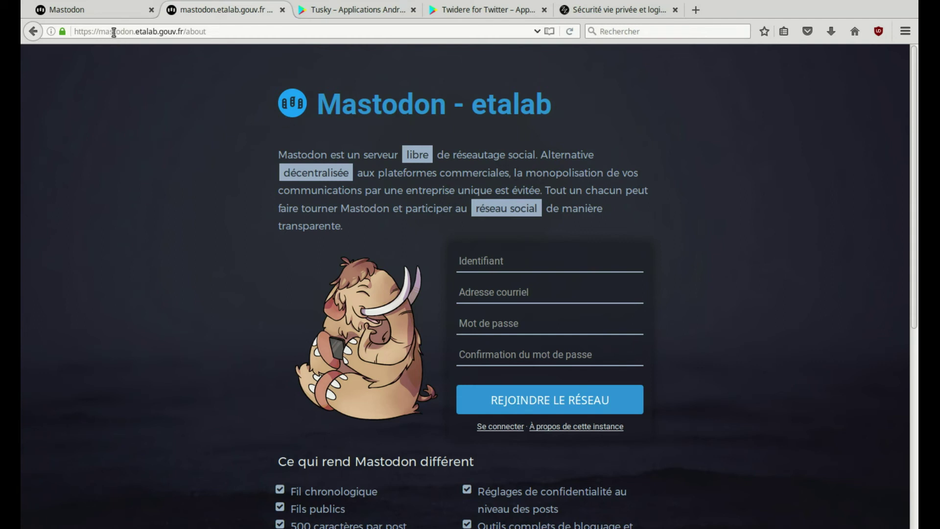
# Copy the domain framapiaf.org from the second notification author's profile and open that site in a new tab
pyautogui.click(111, 15)
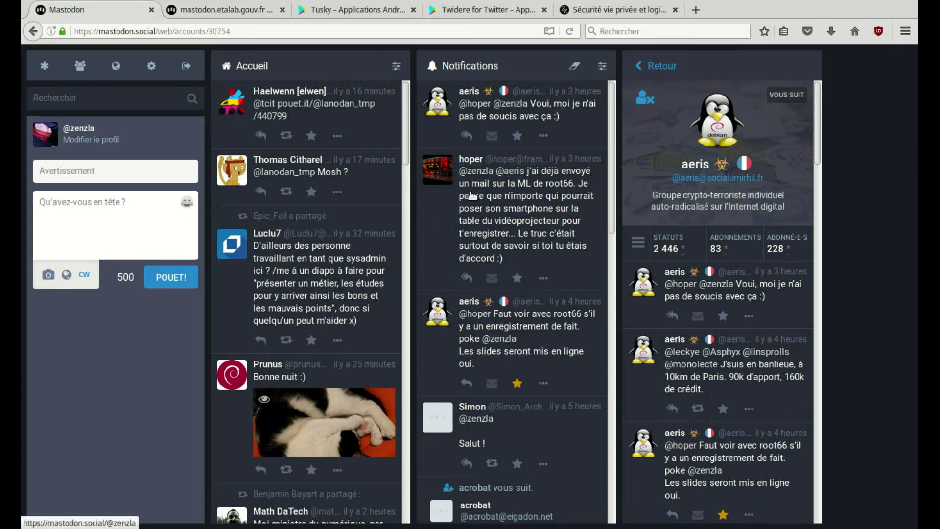
pyautogui.click(472, 159)
pyautogui.moveTo(779, 180); pyautogui.dragTo(710, 180)
pyautogui.hotkey('ctrl', 'c')
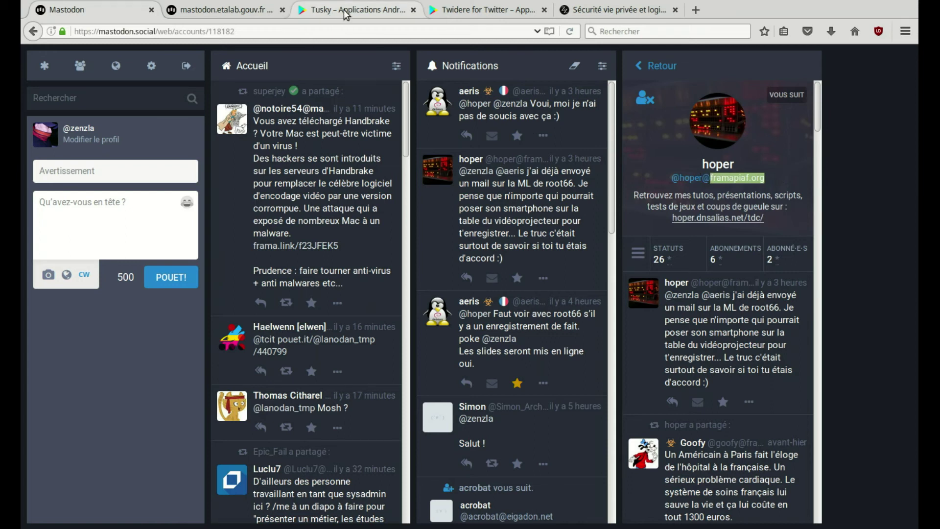
pyautogui.click(695, 10)
pyautogui.hotkey('ctrl', 'v')
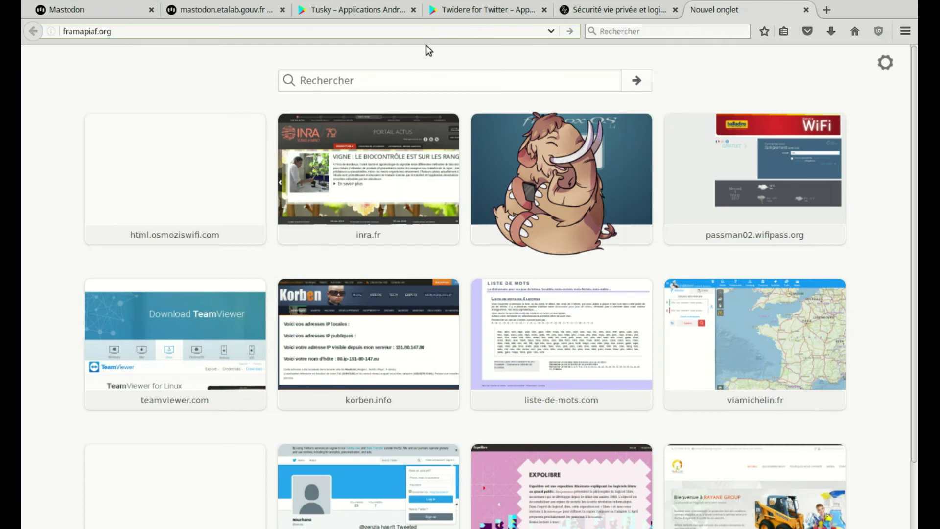
pyautogui.press('Return')
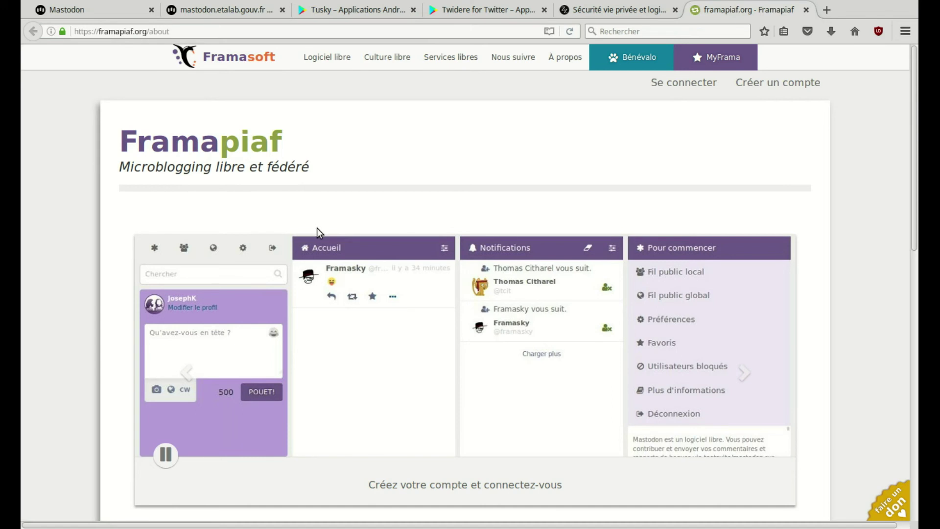
# Search the web for "mamot", open the mamot.fr about page and look through its presentation and sign-up form
pyautogui.click(174, 30)
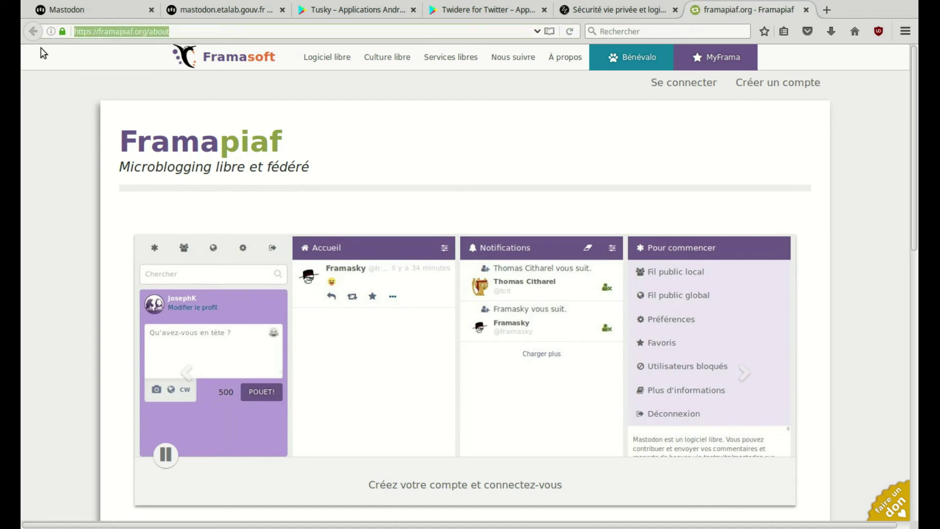
pyautogui.write('mamot')
pyautogui.press('Return')
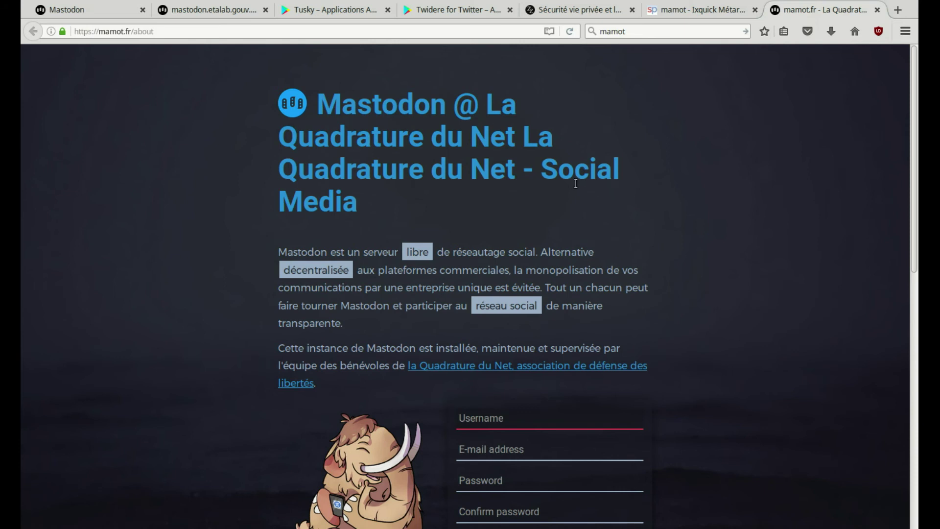
pyautogui.scroll(-5, 531, 243)
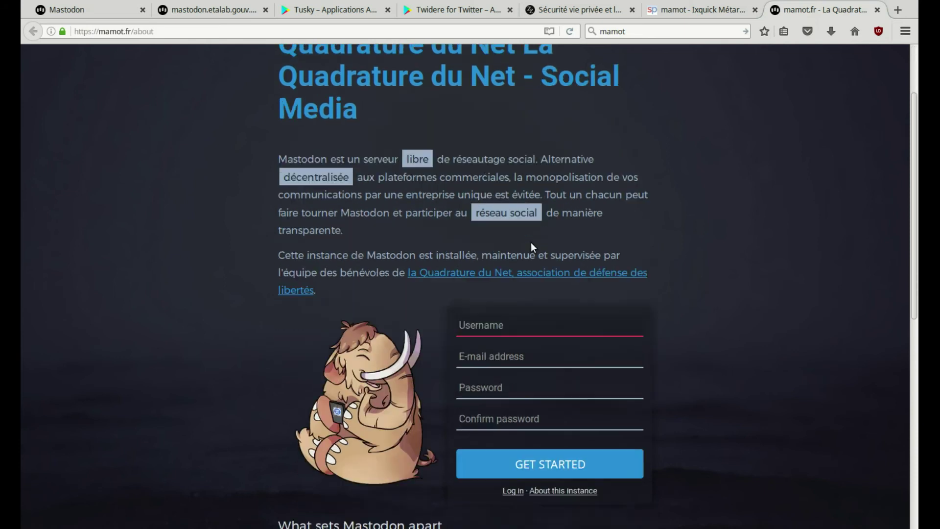
pyautogui.scroll(5, 391, 162)
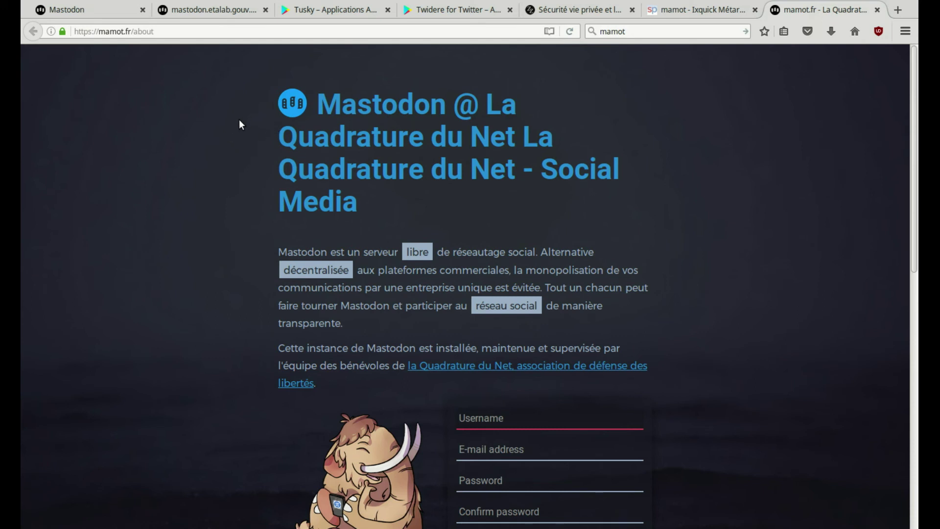
# Compare the Google Play pages of Tusky and Twidere for Twitter, and return to the Mastodon web interface
pyautogui.click(325, 9)
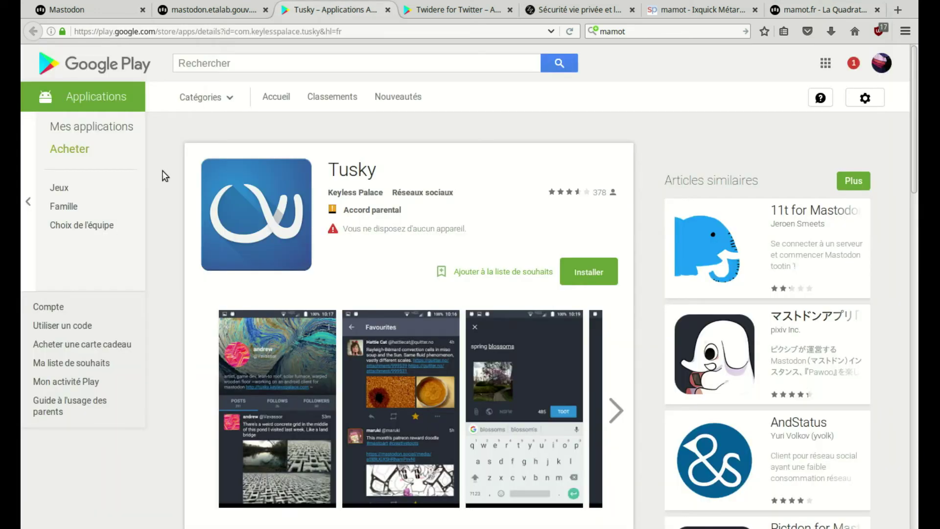
pyautogui.click(380, 168)
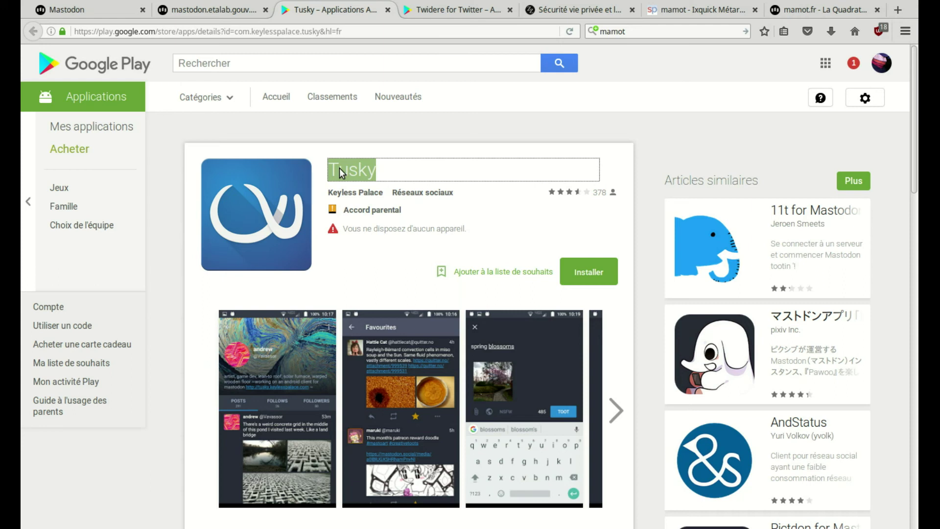
pyautogui.click(450, 10)
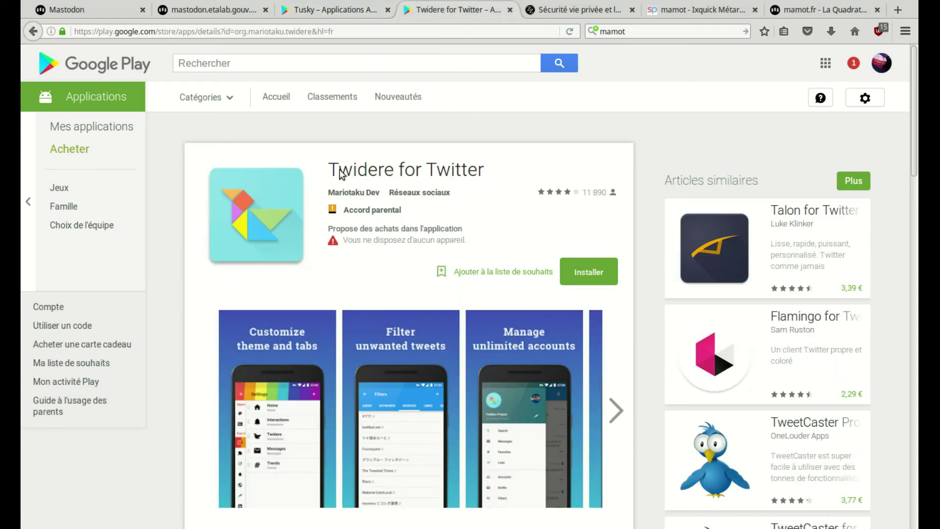
pyautogui.click(317, 11)
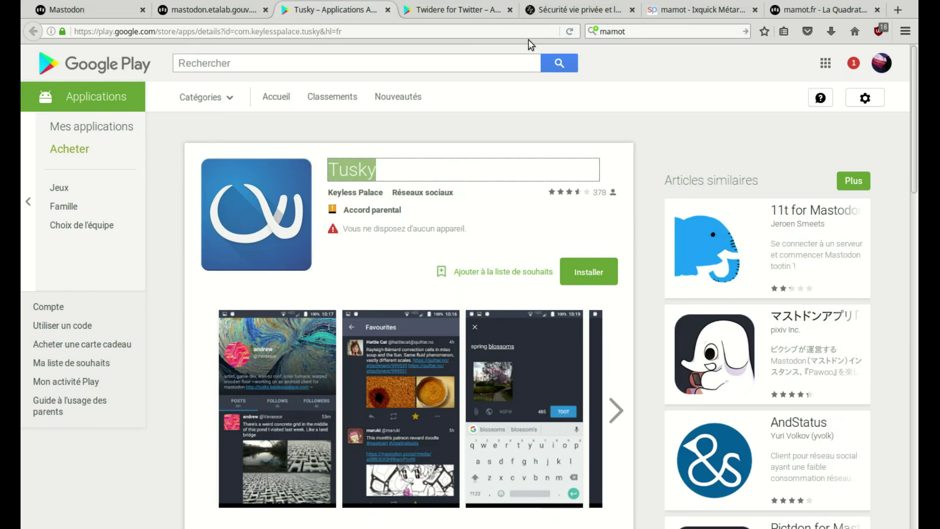
pyautogui.click(456, 16)
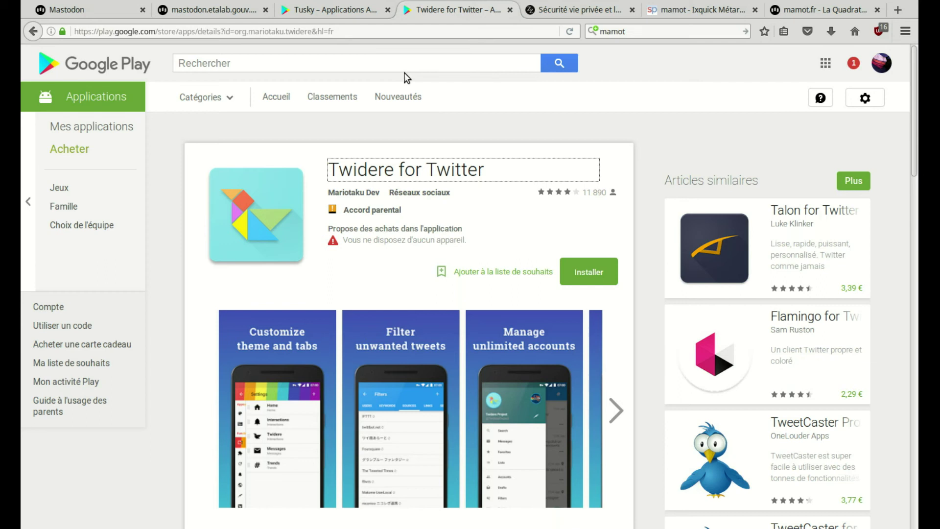
pyautogui.click(100, 8)
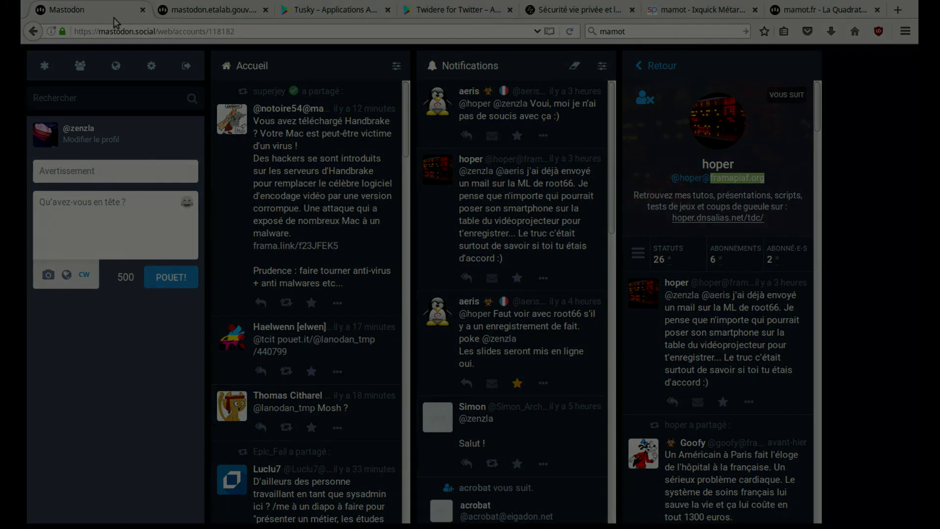